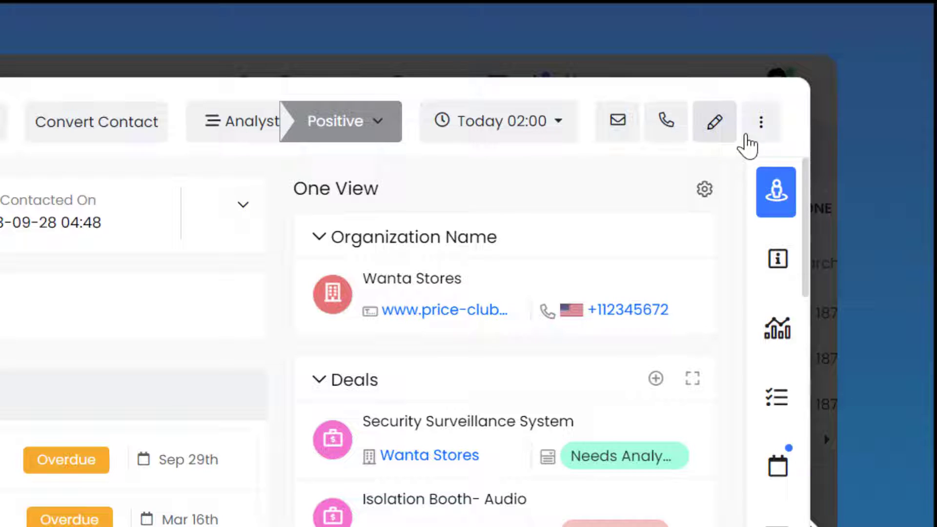
Open the contact's actions menu and start a comment on the deal in Activity.
left_click(761, 135)
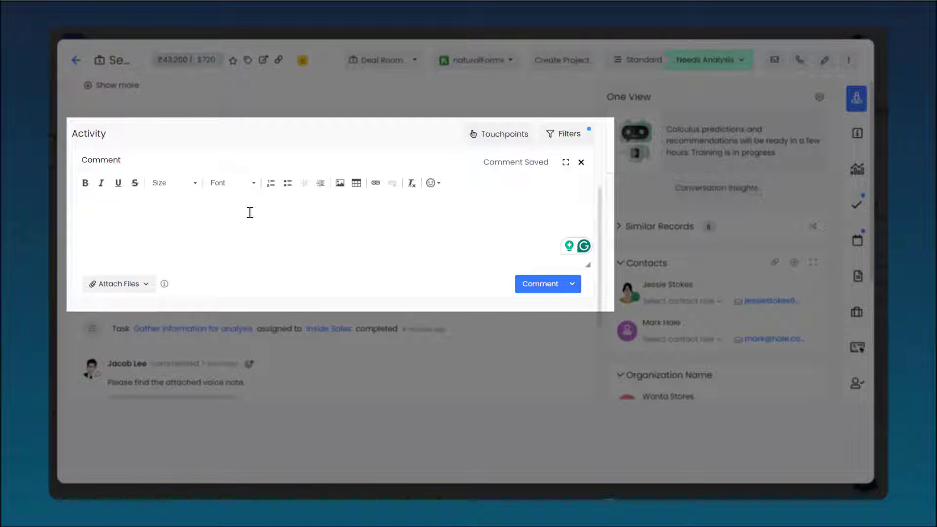
left_click(249, 212)
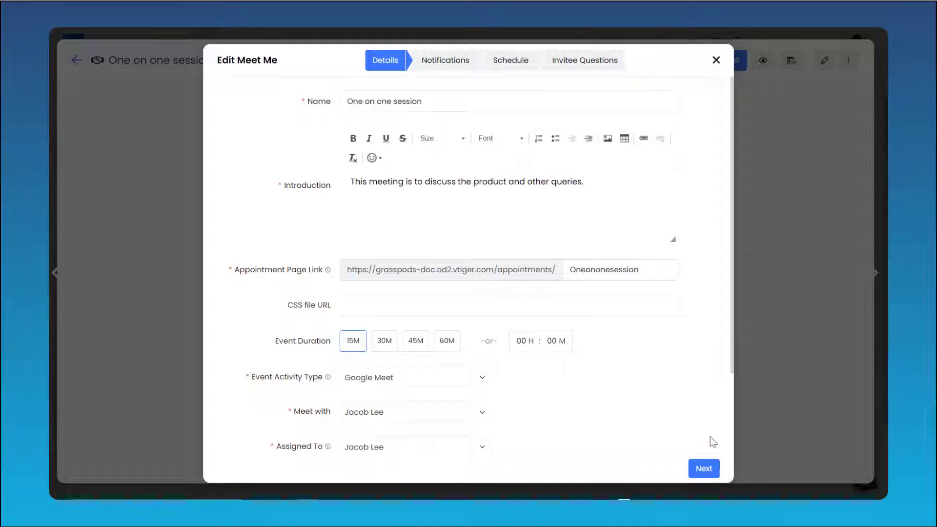
Save the One on one session settings and book the May 09, 10:00 AM slot.
left_click(705, 470)
left_click(707, 393)
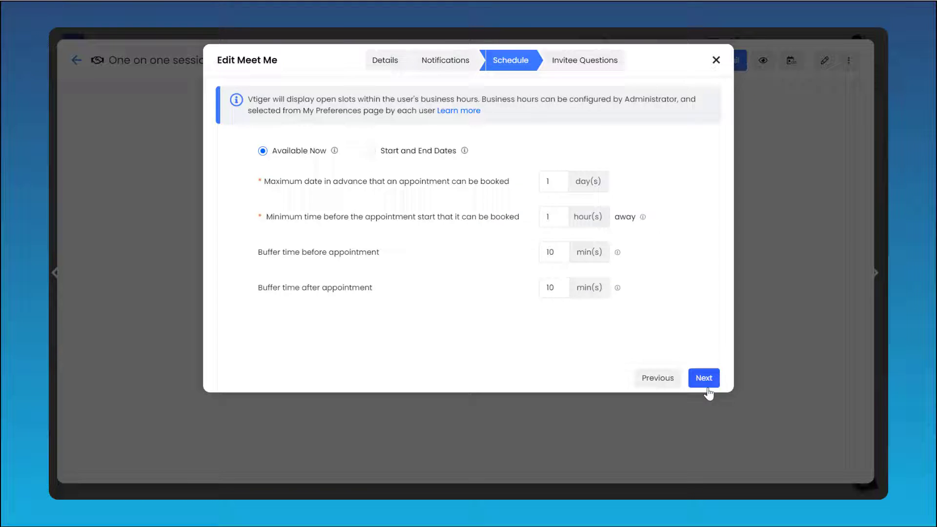
left_click(705, 432)
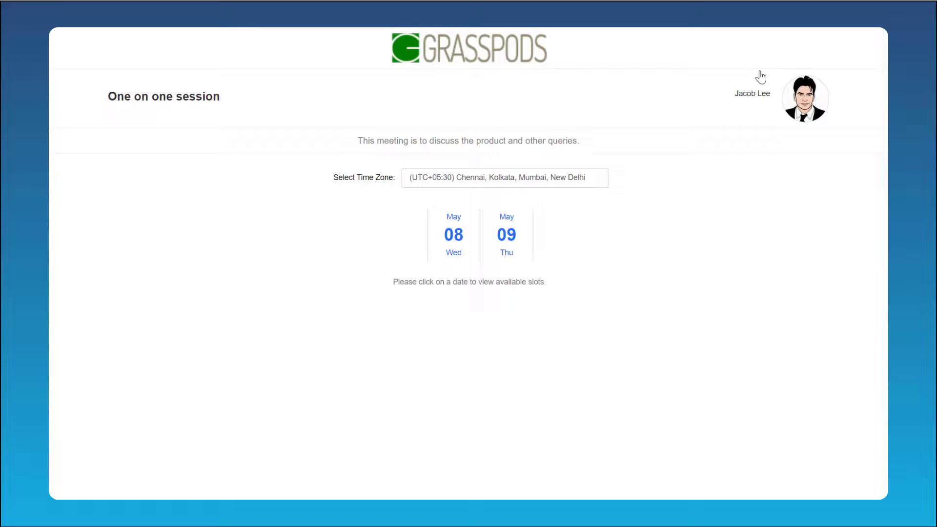
left_click(505, 244)
left_click(498, 302)
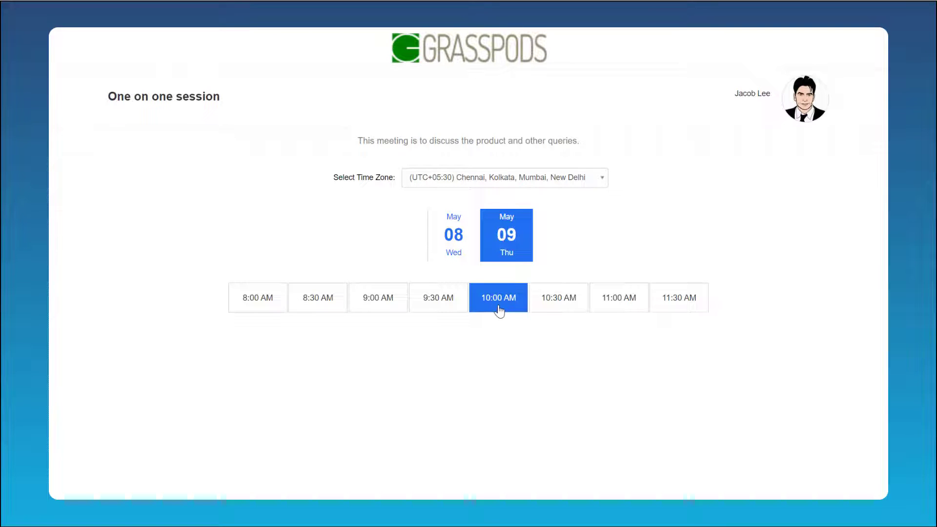
scroll(601, 142, "down", 2)
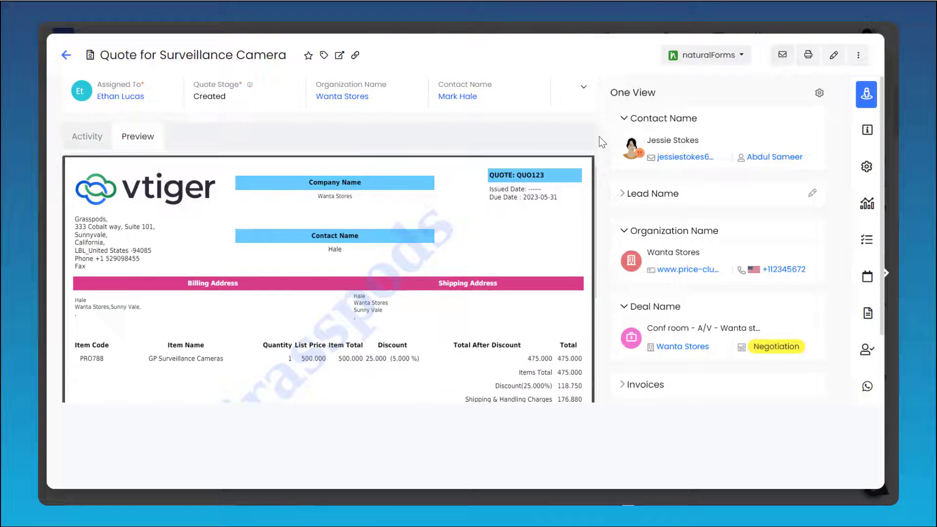
scroll(601, 141, "down", 1)
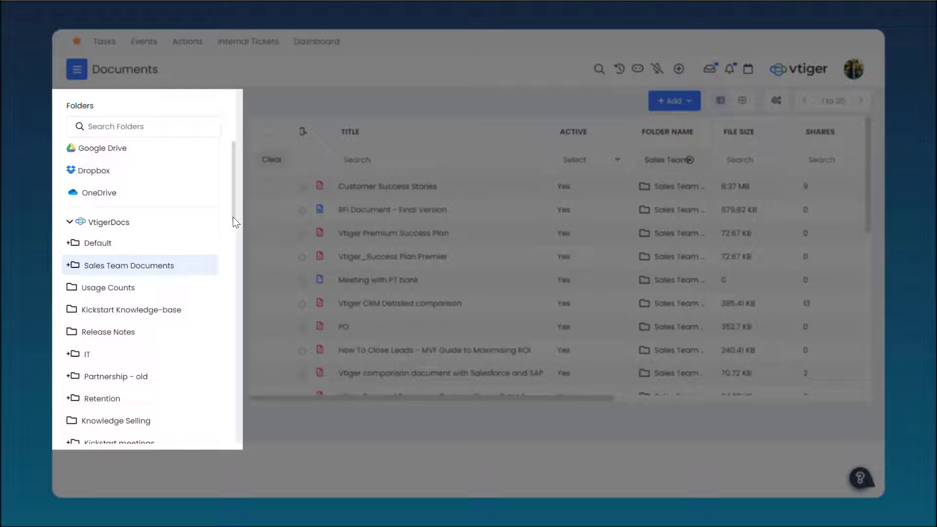
left_click_drag(233, 217, 233, 236)
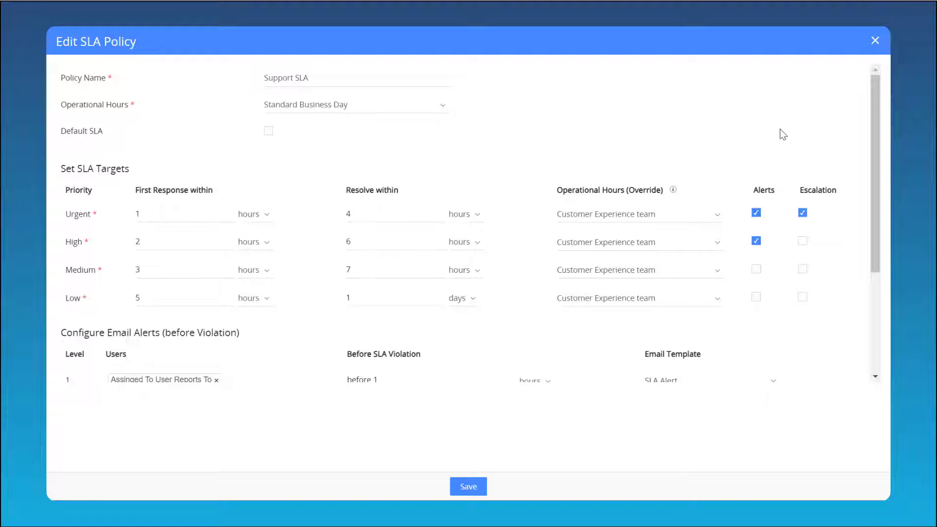
scroll(780, 128, "down", 1)
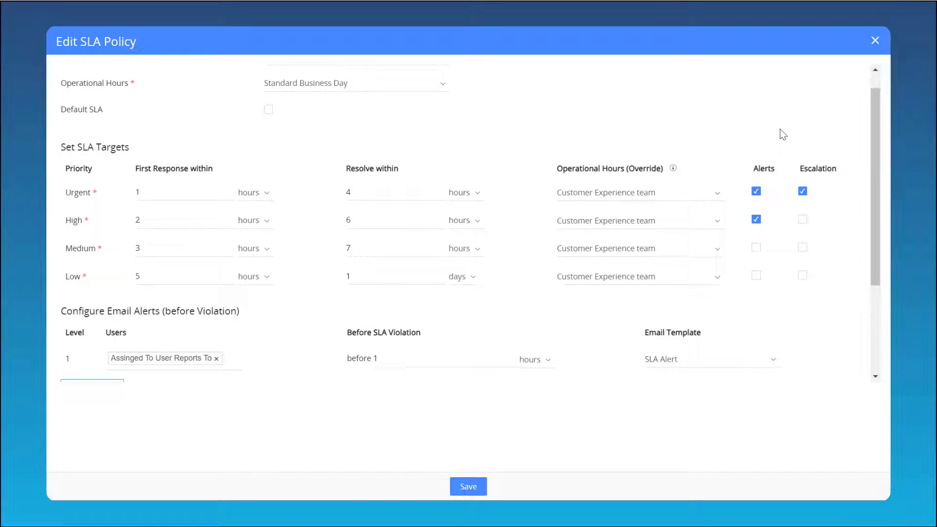
scroll(780, 129, "down", 2)
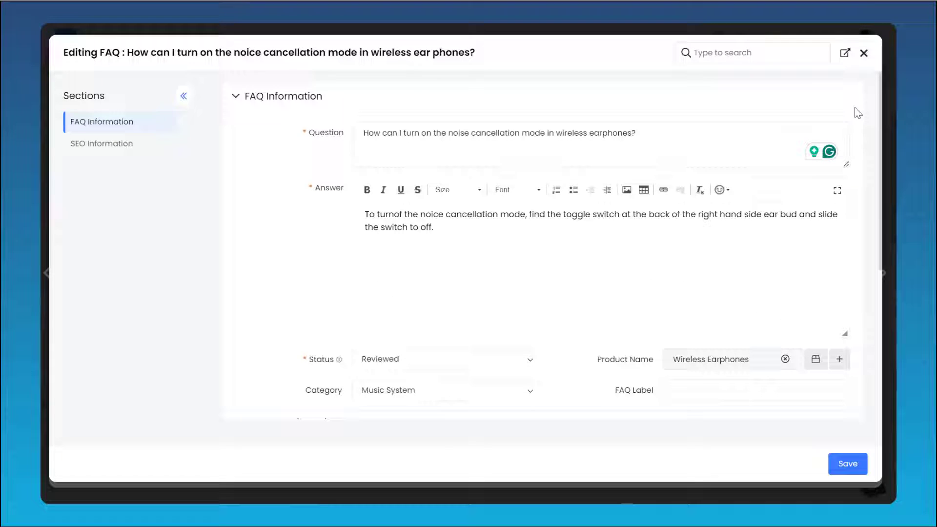
scroll(857, 112, "down", 1)
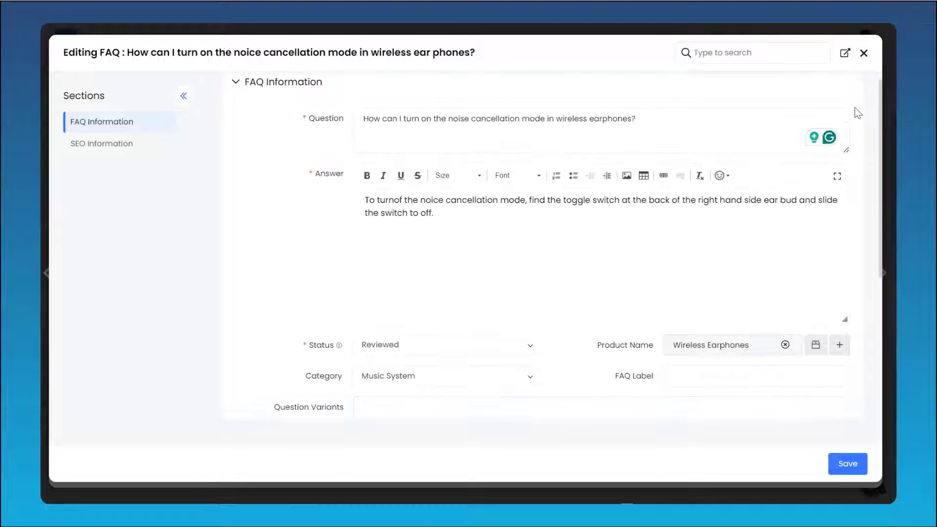
scroll(857, 112, "down", 2)
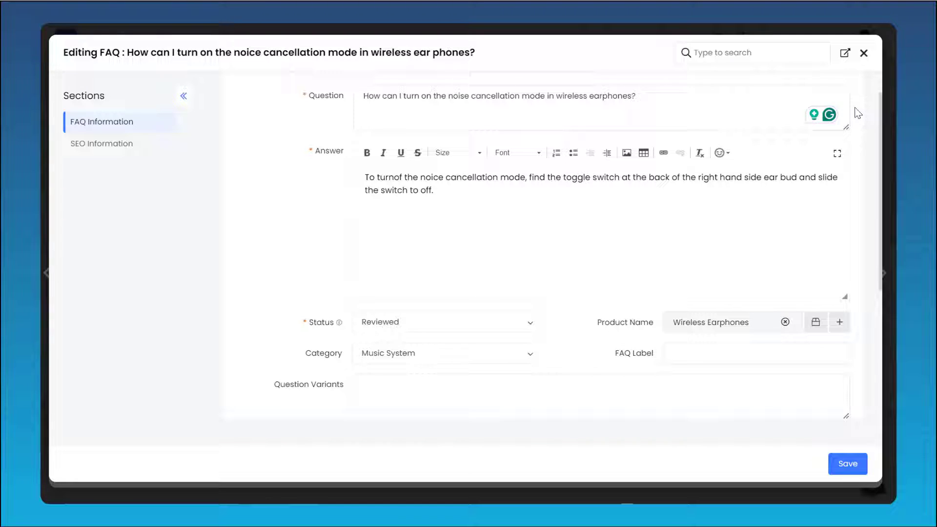
scroll(603, 222, "down", 1)
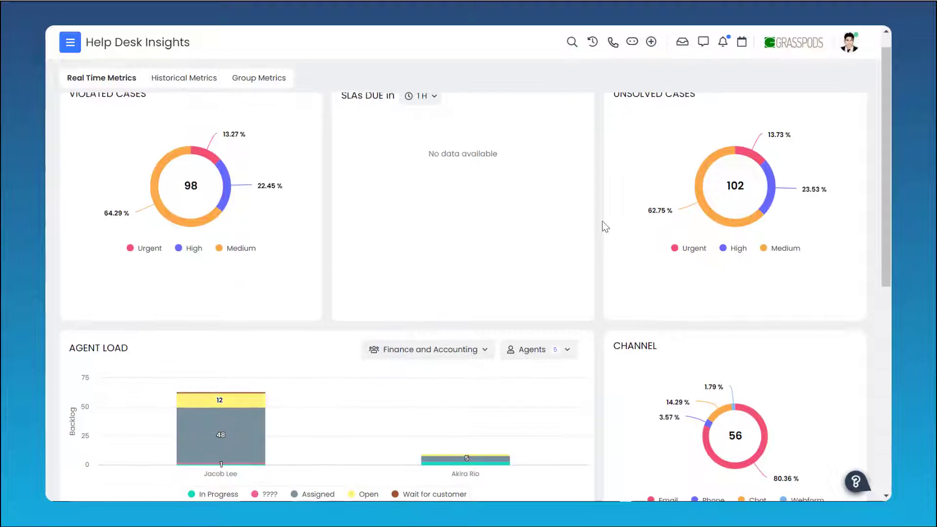
scroll(603, 222, "down", 1)
scroll(603, 222, "down", 1)
scroll(602, 222, "down", 1)
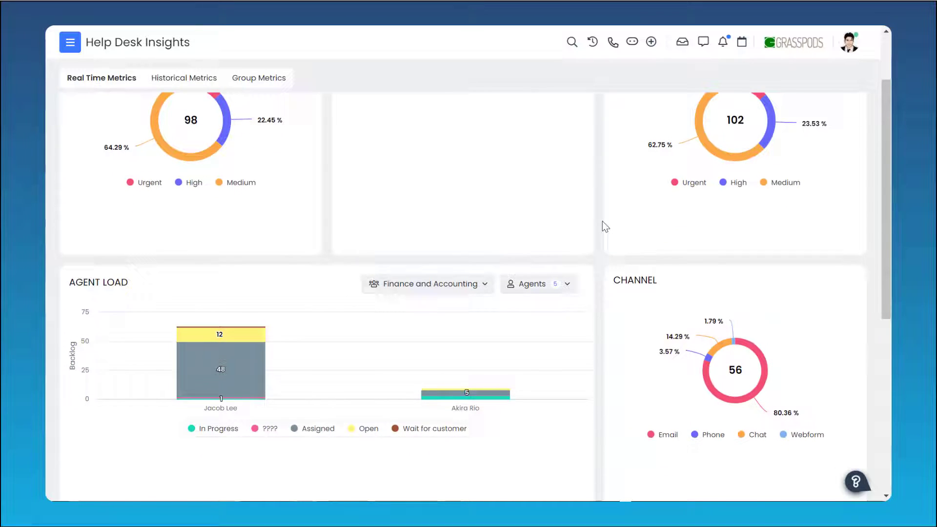
scroll(602, 222, "down", 1)
scroll(602, 225, "down", 1)
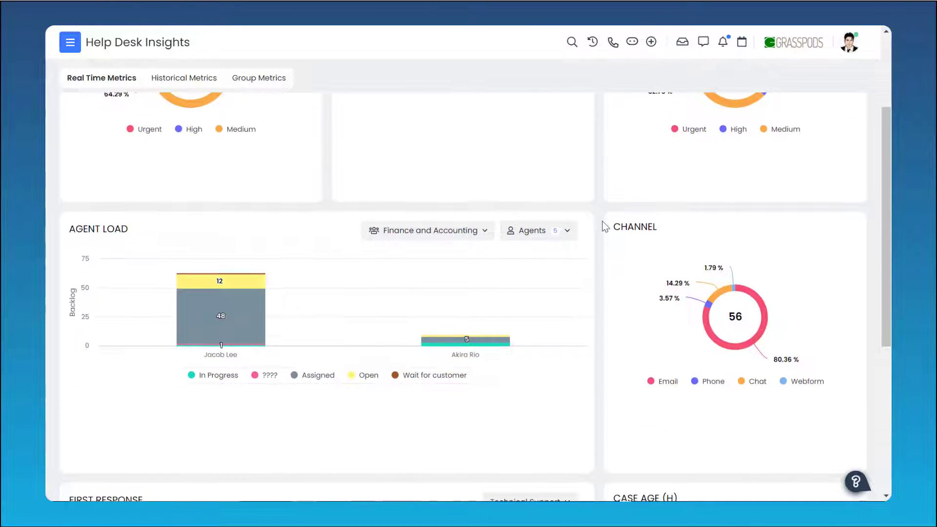
scroll(603, 226, "down", 1)
scroll(603, 222, "down", 1)
scroll(603, 222, "down", 1)
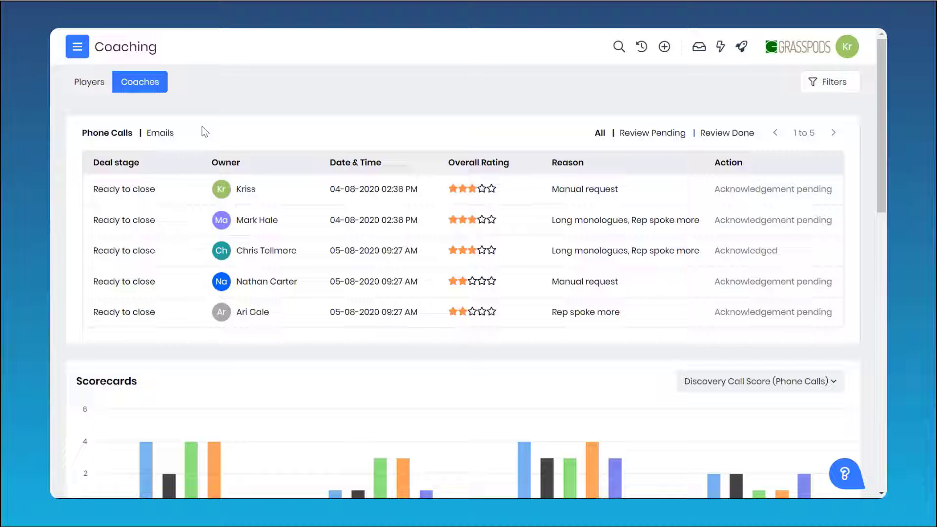
Switch the Coaching table from phone calls to email reviews.
left_click(167, 133)
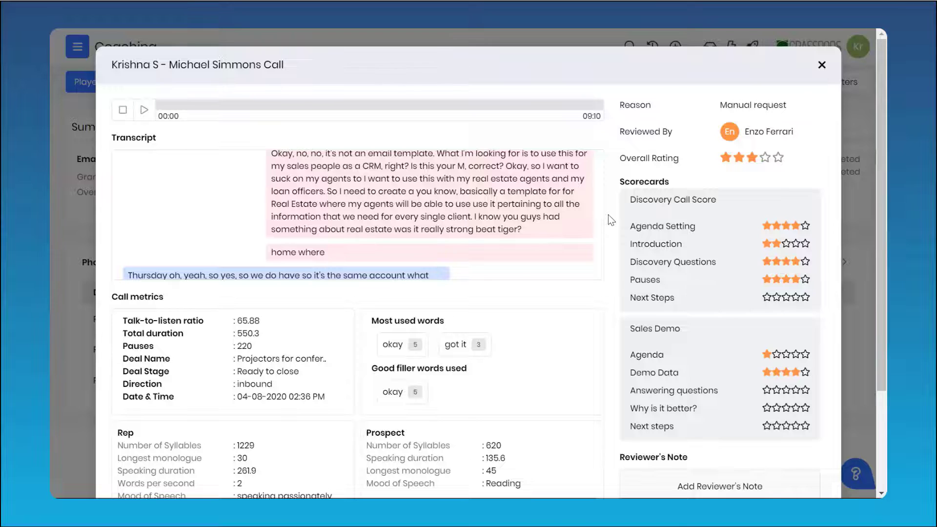
scroll(608, 215, "down", 2)
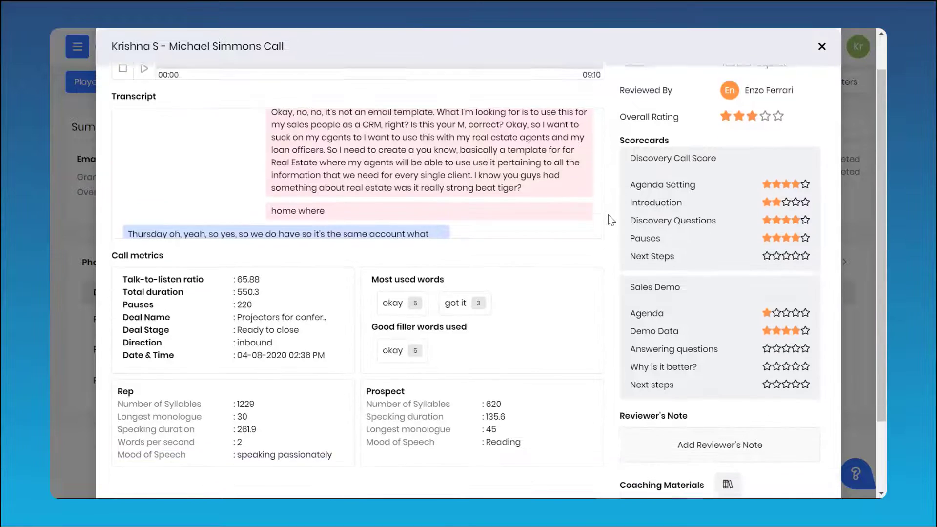
scroll(609, 215, "down", 2)
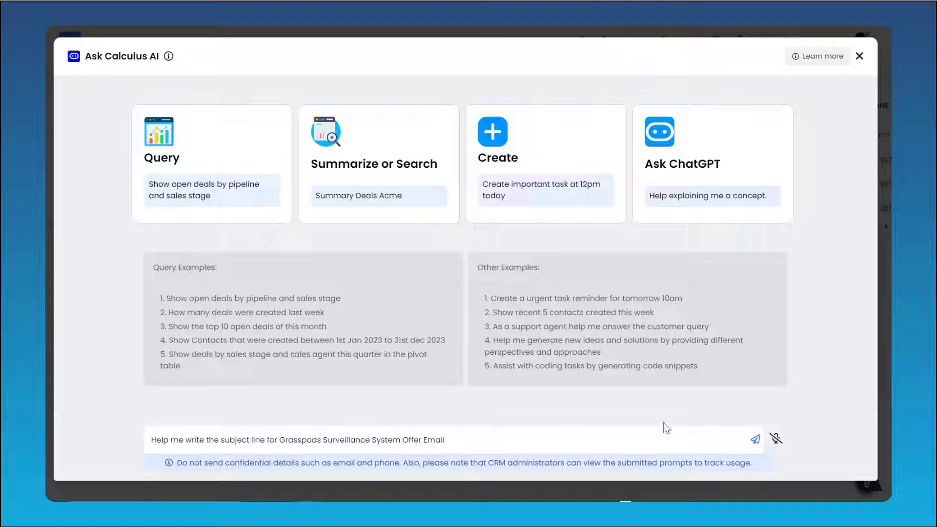
Send Calculus AI the request for a Grasspods Surveillance System offer email subject line.
left_click(757, 445)
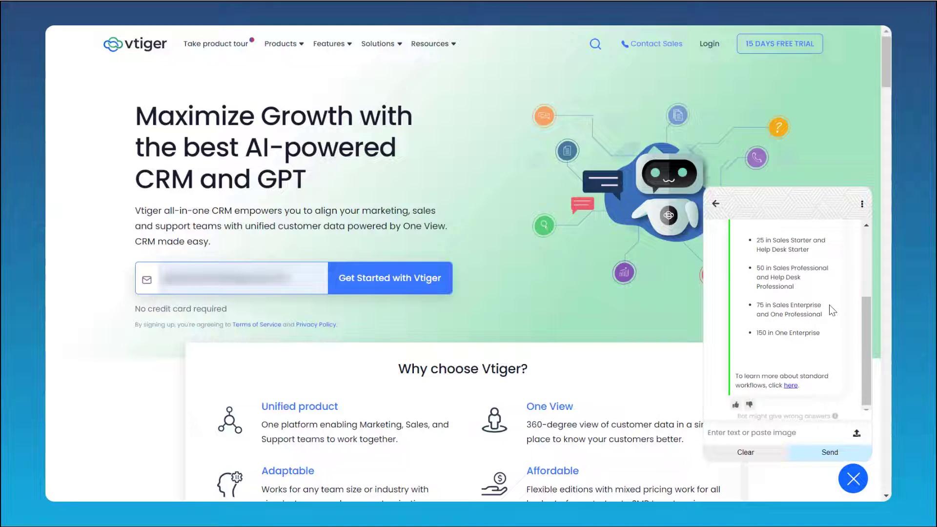
scroll(829, 305, "up", 1)
scroll(830, 305, "up", 1)
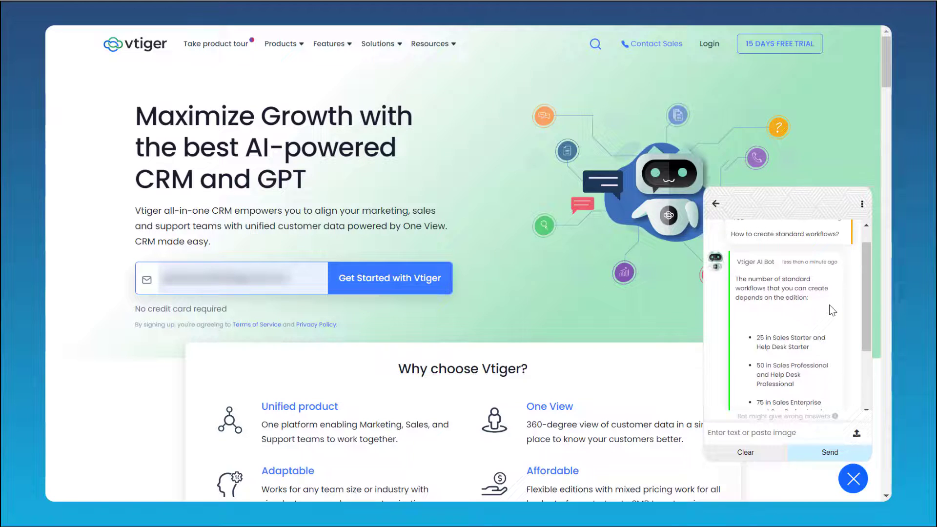
scroll(830, 305, "down", 1)
scroll(830, 304, "down", 2)
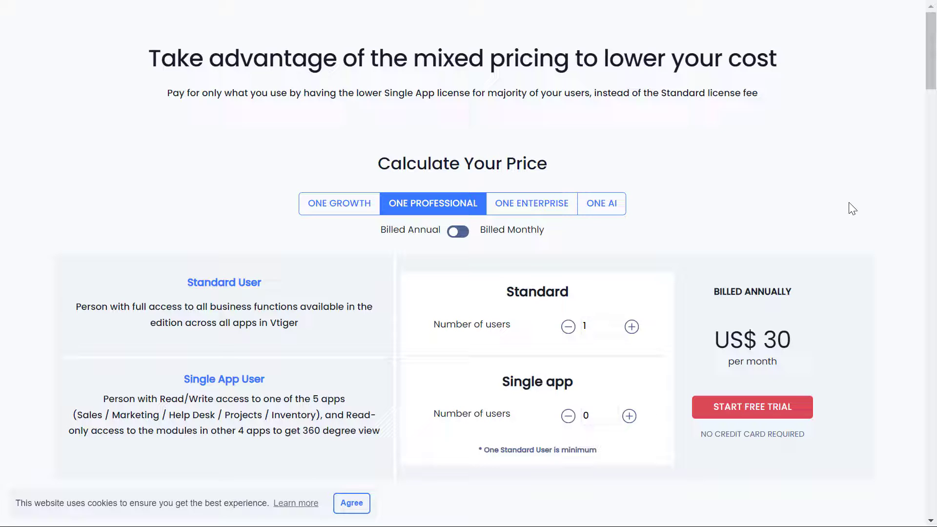
scroll(844, 202, "down", 2)
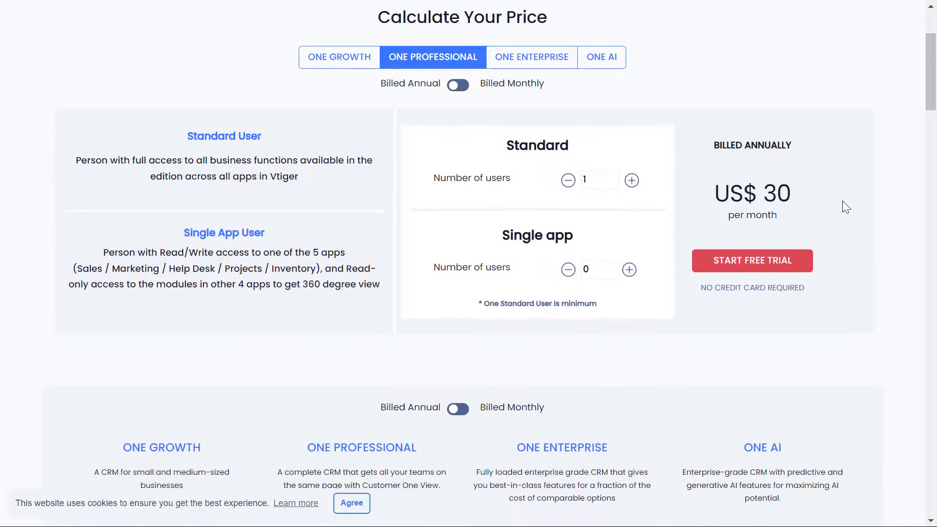
scroll(842, 202, "down", 2)
scroll(843, 202, "down", 1)
scroll(842, 200, "down", 1)
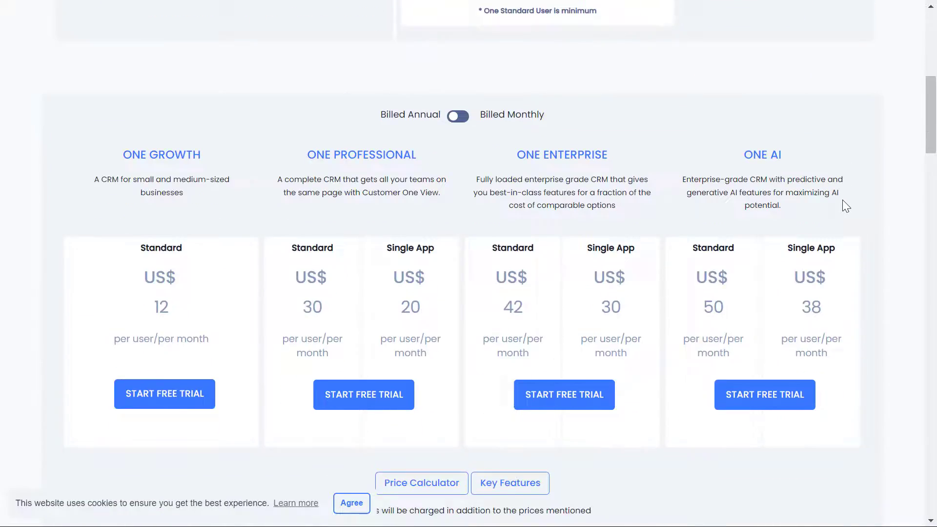
scroll(843, 199, "down", 4)
scroll(843, 200, "down", 2)
scroll(845, 205, "down", 2)
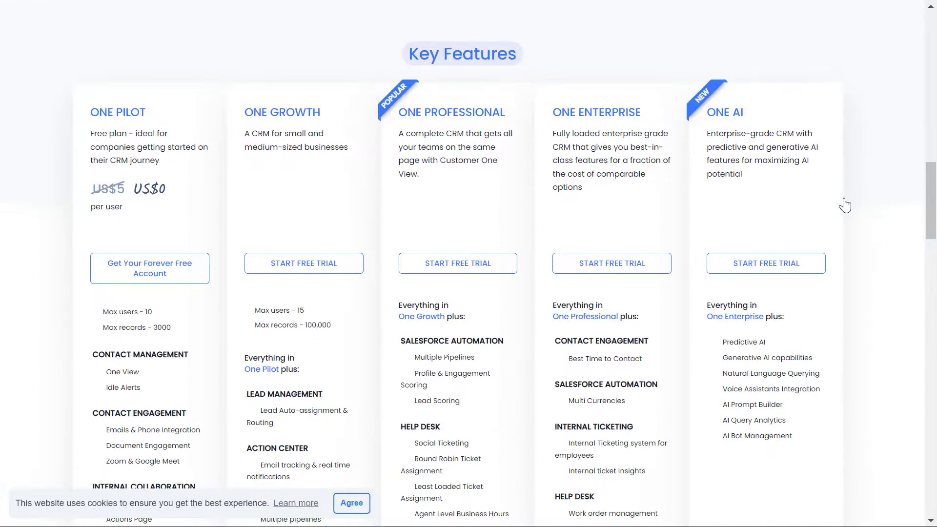